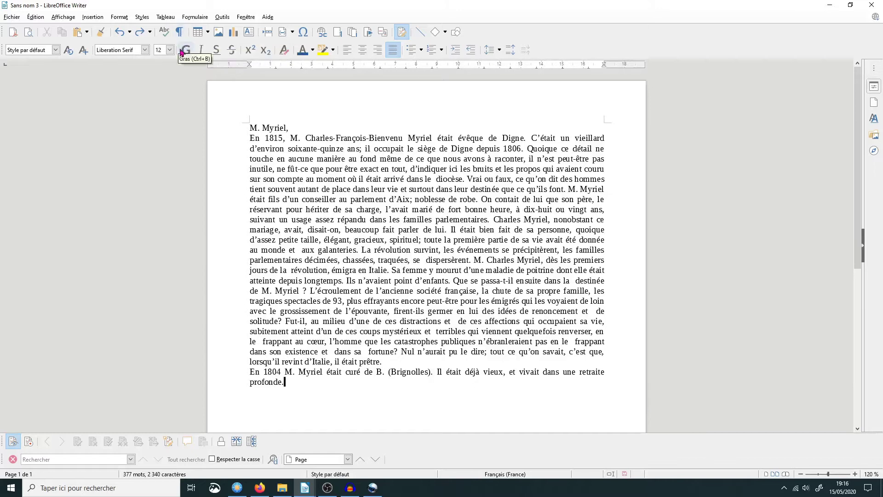
Step: Show the formatting marks in the document and place the cursor at the ends of the paragraphs
{"action": "left_click", "coordinate": [180, 32]}
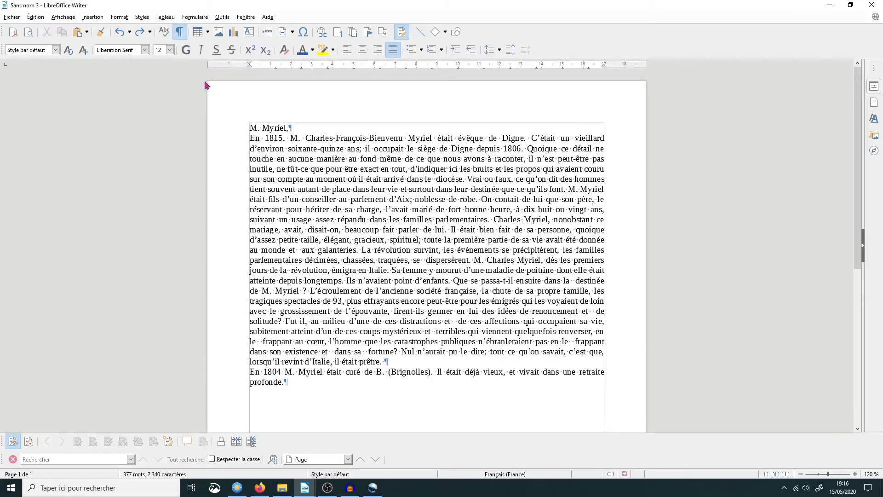
{"action": "left_click", "coordinate": [304, 128]}
{"action": "left_click", "coordinate": [358, 397]}
{"action": "left_click", "coordinate": [285, 138]}
{"action": "type", "text": ","}
{"action": "left_click", "coordinate": [290, 127]}
{"action": "left_click", "coordinate": [313, 385]}
Step: Select the whole text and increase the spacing between paragraphs by three increments
{"action": "key", "text": "ctrl+a"}
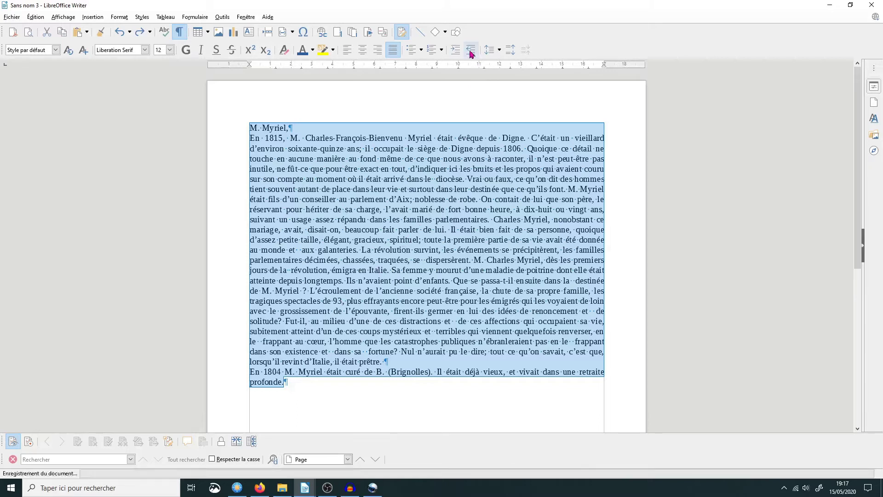
{"action": "left_click", "coordinate": [511, 56]}
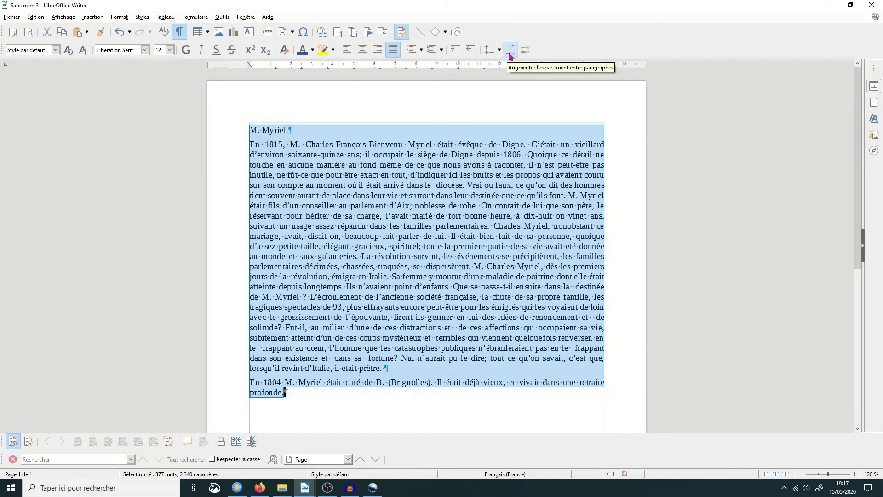
{"action": "left_click", "coordinate": [510, 56]}
{"action": "left_click", "coordinate": [510, 56]}
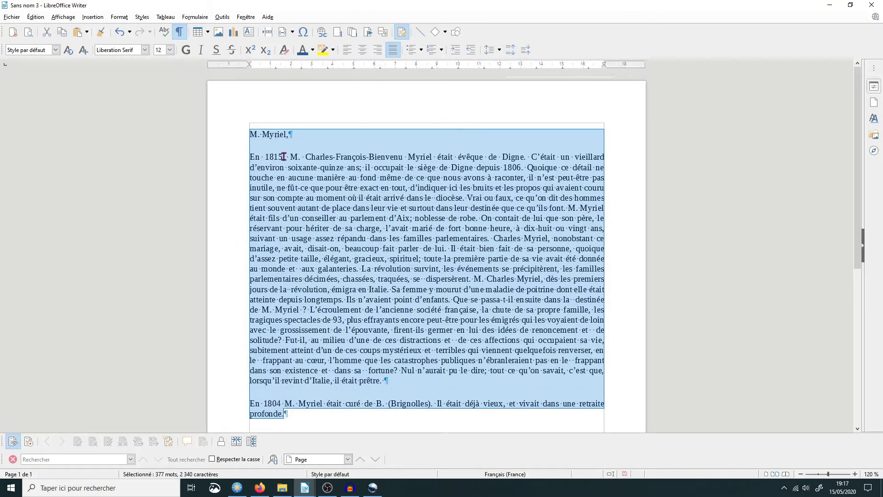
{"action": "left_click", "coordinate": [343, 418]}
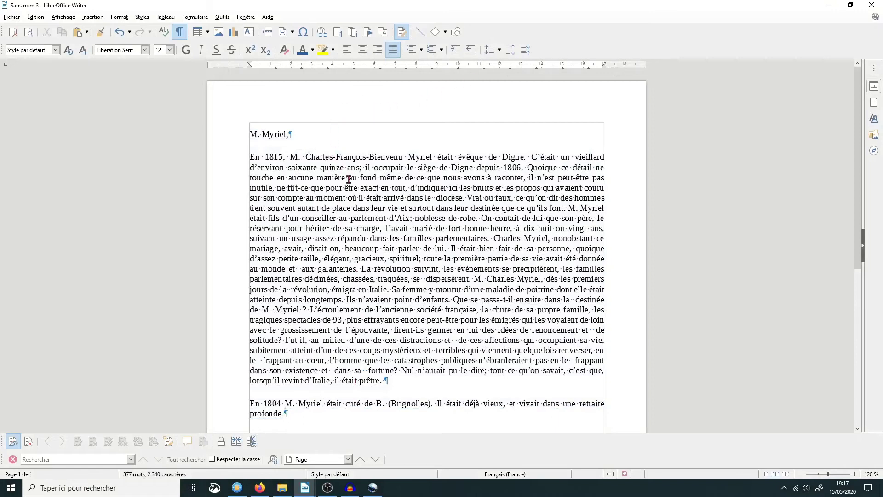
Step: Undo the three paragraph spacing increases
{"action": "left_click", "coordinate": [118, 33]}
{"action": "left_click", "coordinate": [118, 33]}
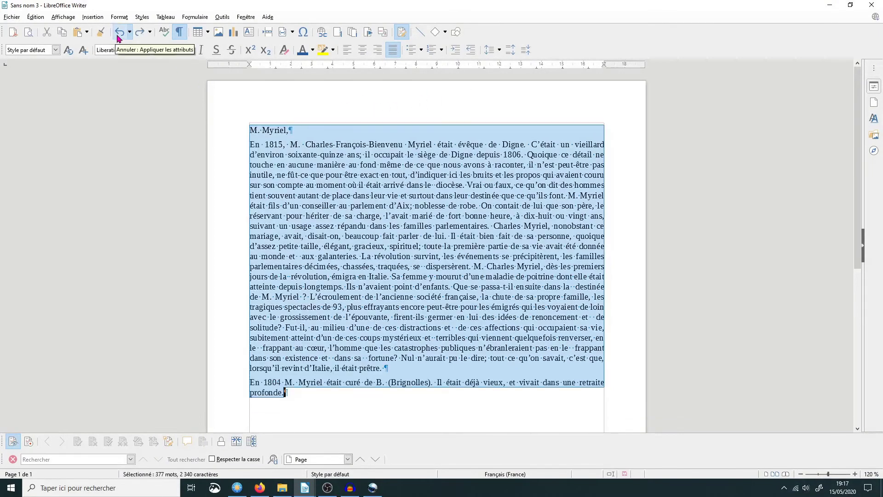
{"action": "left_click", "coordinate": [119, 33]}
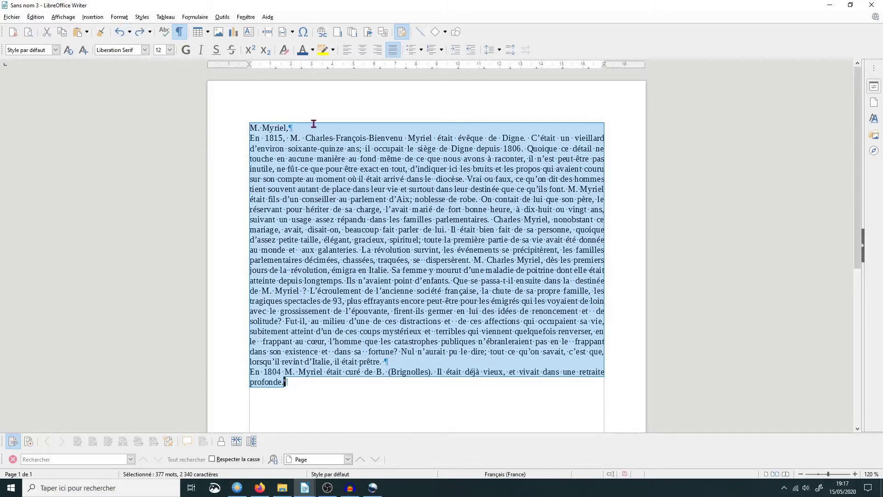
Step: Insert an empty paragraph after the opening line and another before the paragraph starting with "En 1804"
{"action": "left_click", "coordinate": [315, 124]}
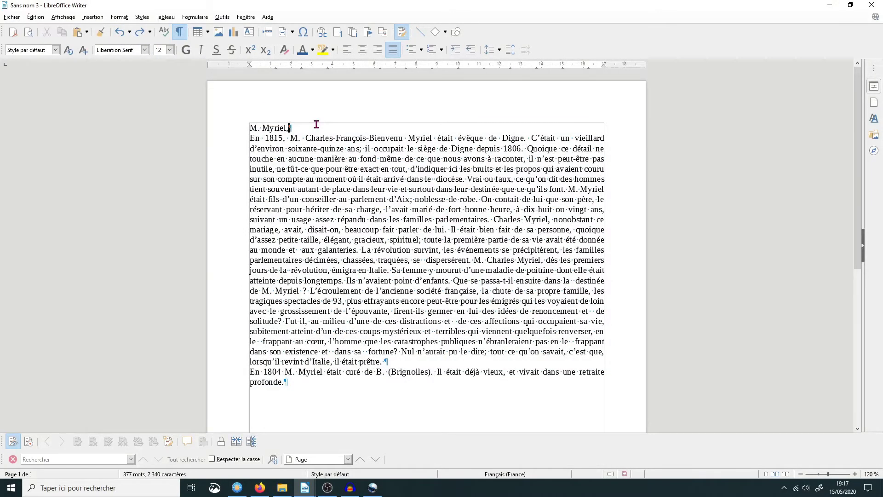
{"action": "key", "text": "Return"}
{"action": "left_click", "coordinate": [411, 375]}
{"action": "key", "text": "Return"}
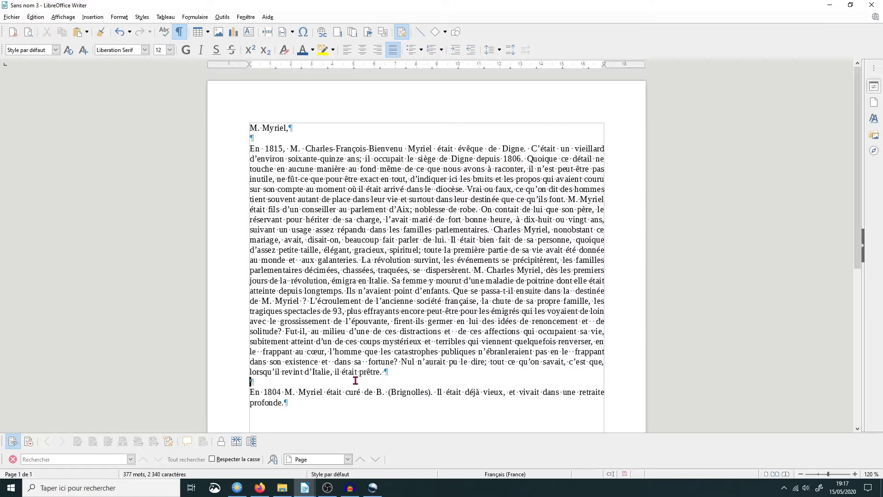
Step: Delete the empty paragraph before "En 1804" and the one below the opening line
{"action": "left_click", "coordinate": [422, 371]}
{"action": "key", "text": "Delete"}
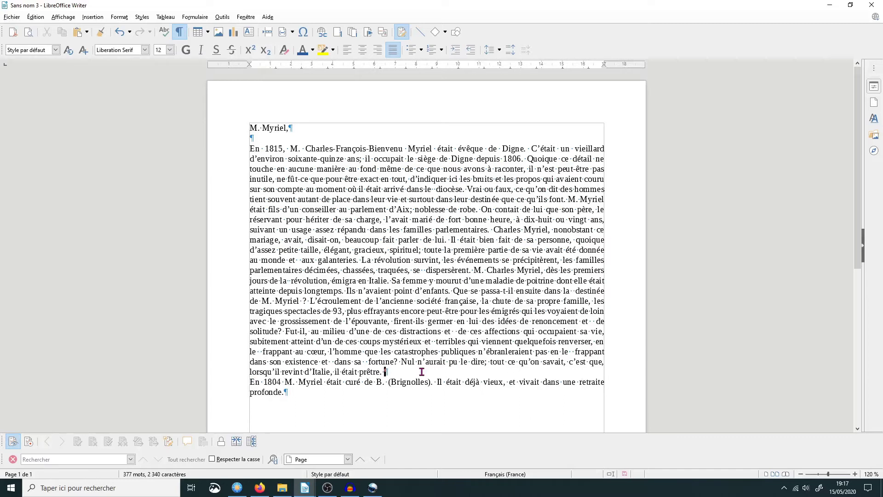
{"action": "key", "text": "ctrl+Home"}
{"action": "key", "text": "End"}
{"action": "key", "text": "Delete"}
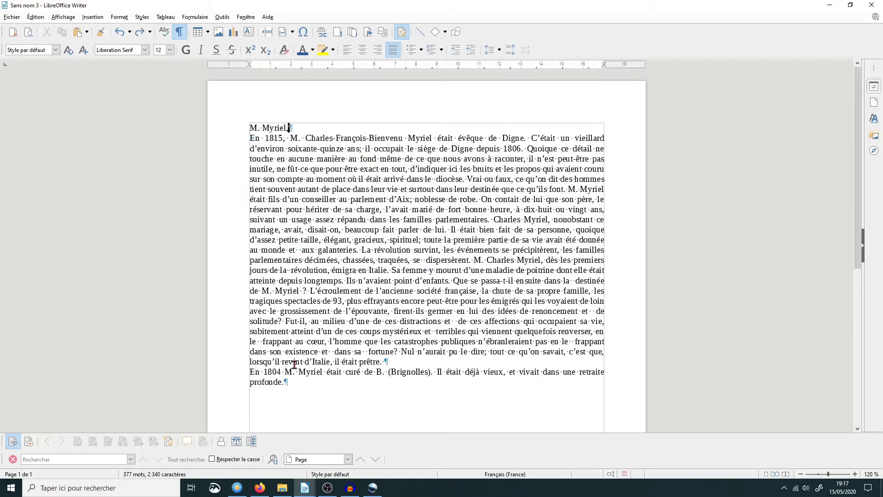
Step: Increase the spacing between all paragraphs of the document by four increments
{"action": "key", "text": "ctrl+a"}
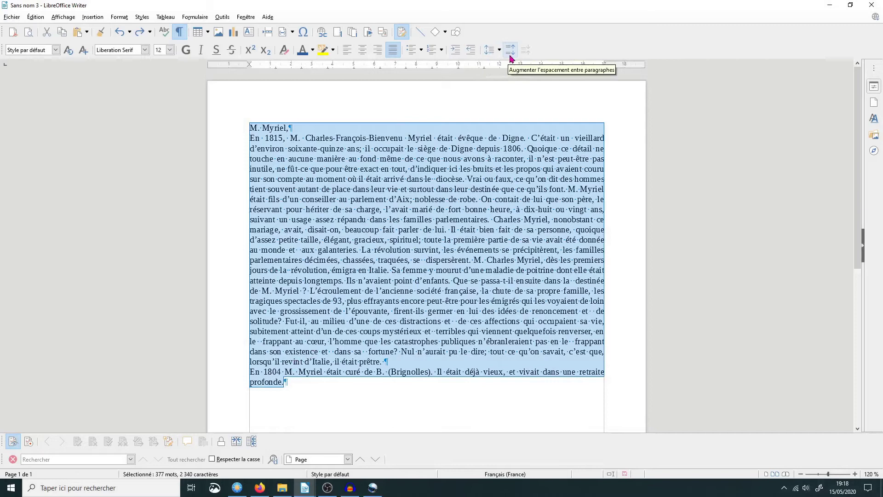
{"action": "left_click", "coordinate": [510, 49]}
{"action": "left_click", "coordinate": [511, 49]}
{"action": "left_click", "coordinate": [511, 50]}
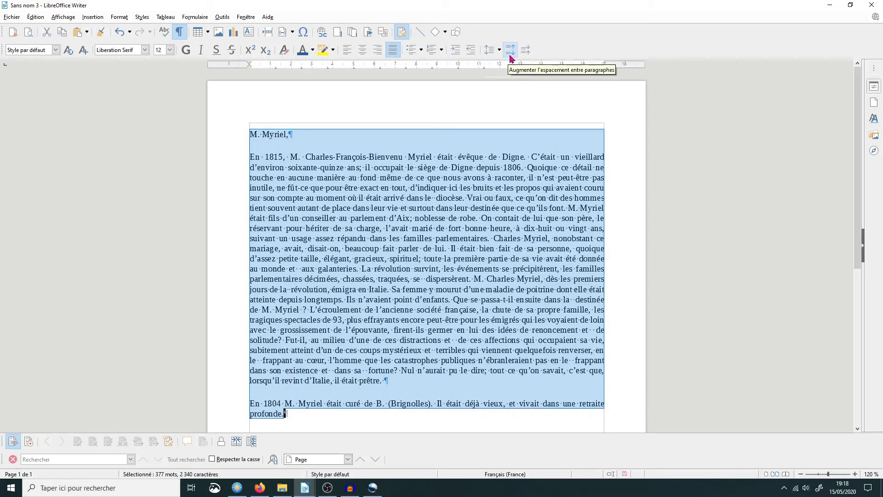
{"action": "left_click", "coordinate": [511, 56]}
{"action": "left_click", "coordinate": [401, 274]}
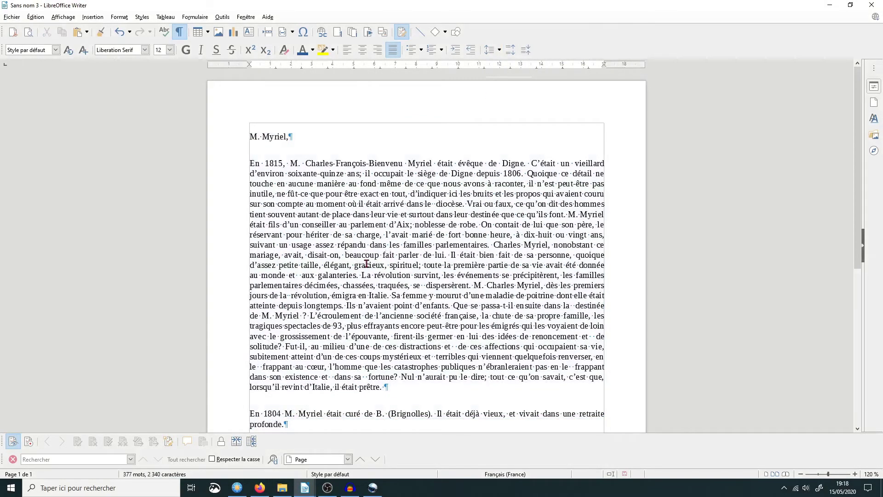
Step: Select both body paragraphs below the opening line, increase their indent by two increments and reduce it by one
{"action": "scroll", "coordinate": [354, 330], "scroll_direction": "down", "scroll_amount": 3}
{"action": "scroll", "coordinate": [354, 330], "scroll_direction": "up", "scroll_amount": 3}
{"action": "left_click_drag", "start_coordinate": [318, 426], "coordinate": [181, 179]}
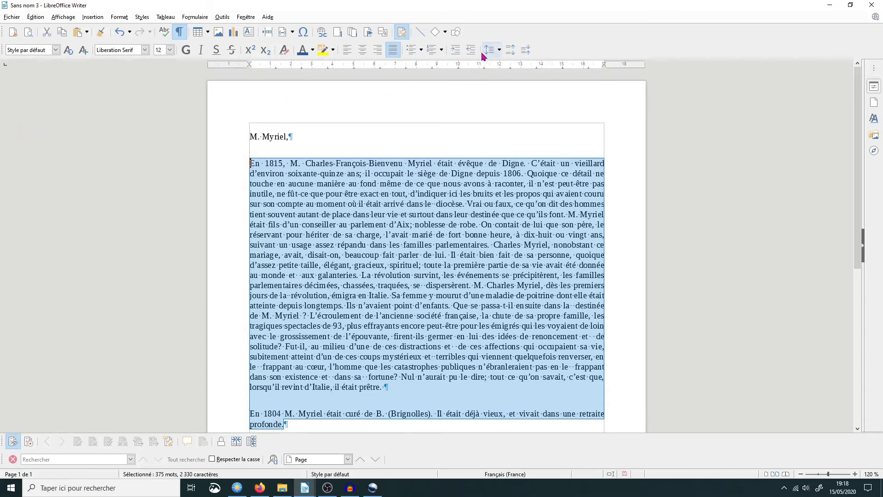
{"action": "left_click", "coordinate": [454, 54]}
{"action": "left_click", "coordinate": [455, 53]}
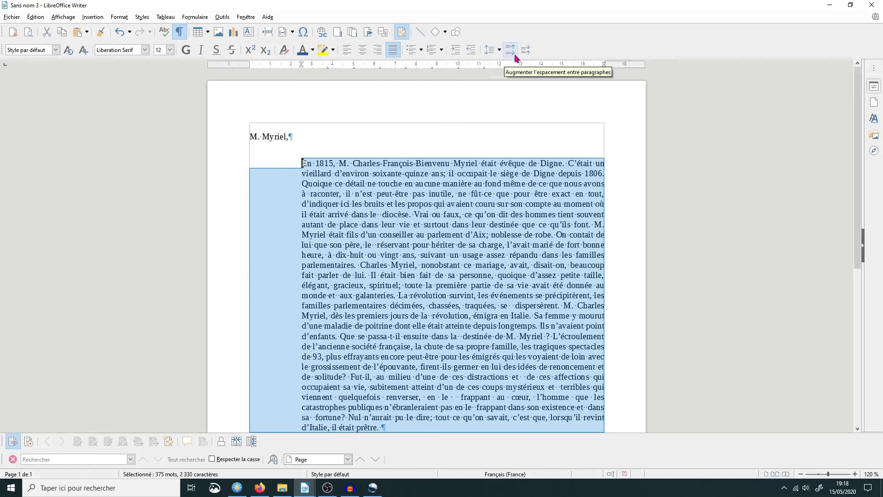
{"action": "left_click", "coordinate": [472, 51]}
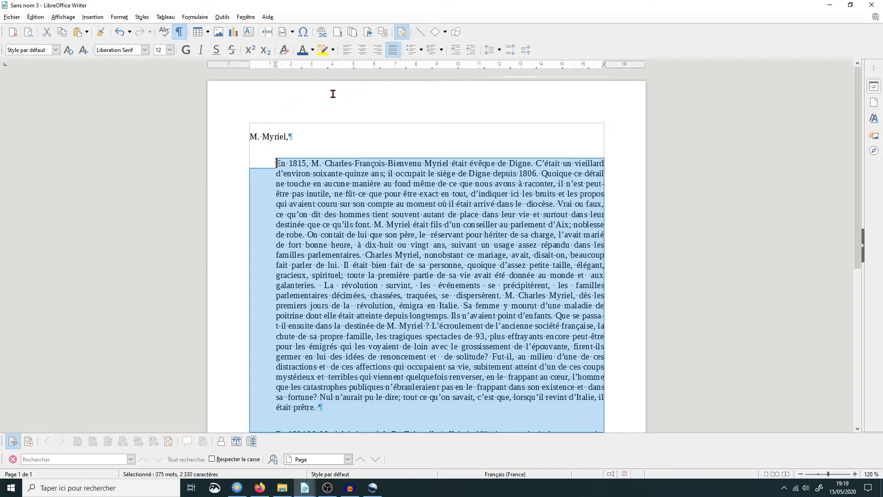
Step: Reset the left indent of both body paragraphs to the margin and set their first-line indent to about 1 cm
{"action": "mouse_move", "coordinate": [277, 68]}
{"action": "left_click_drag", "start_coordinate": [277, 68], "coordinate": [249, 69]}
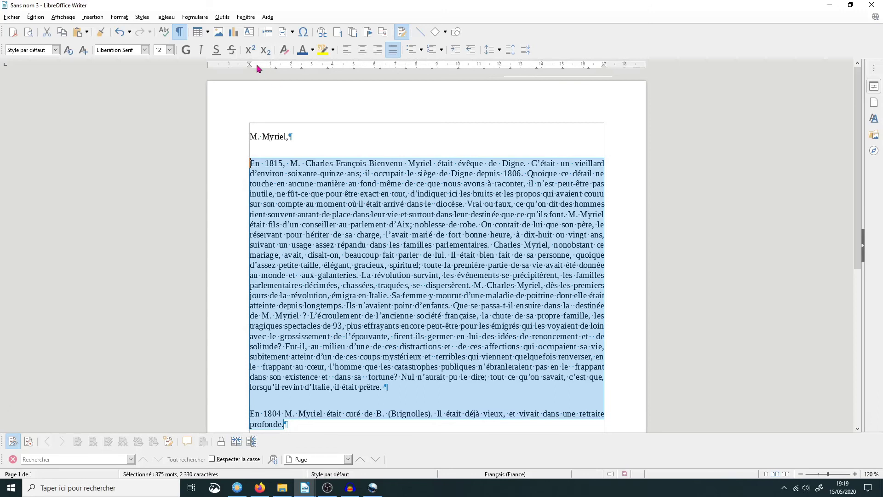
{"action": "left_click_drag", "start_coordinate": [252, 67], "coordinate": [271, 69]}
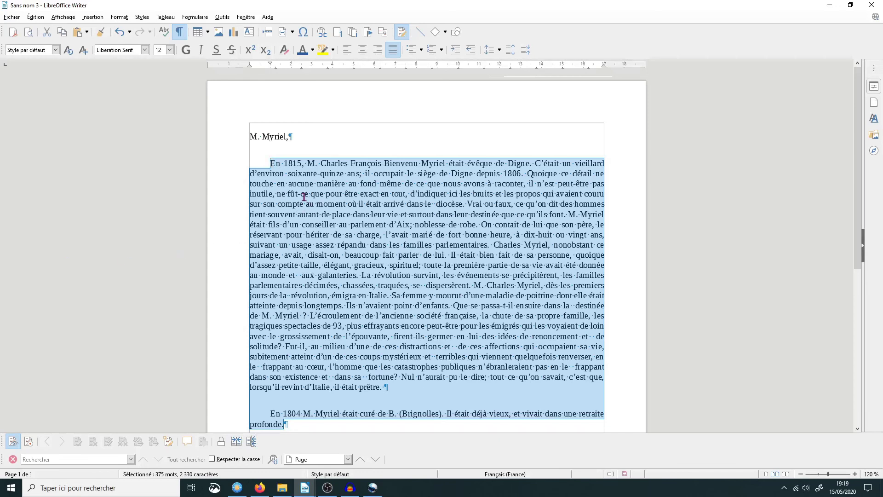
Step: Insert a tab at the start of the paragraph beginning with "En 1815"
{"action": "left_click", "coordinate": [253, 163]}
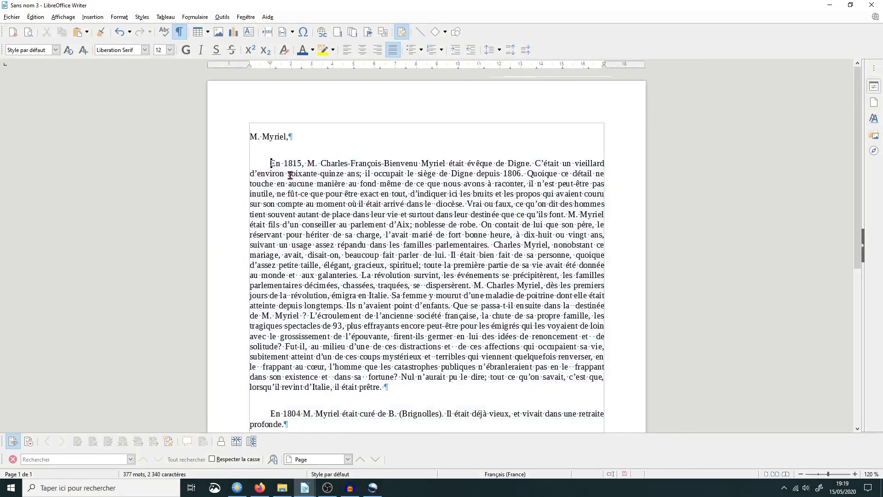
{"action": "key", "text": "Tab"}
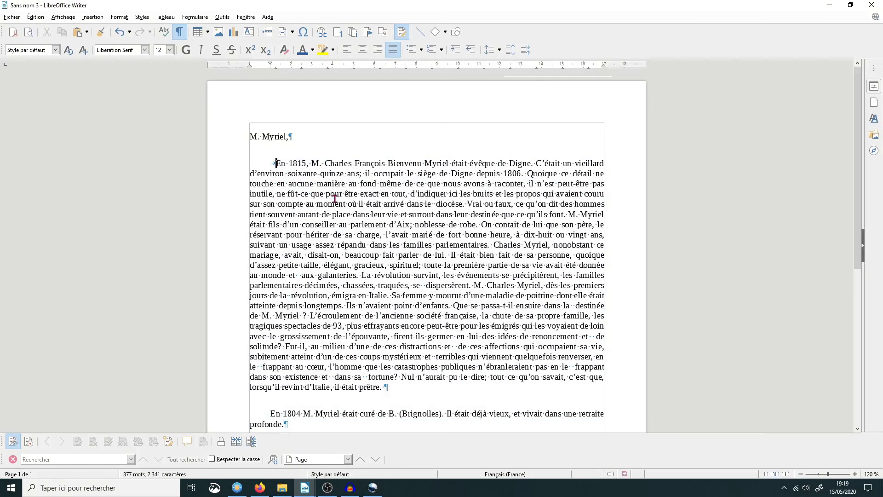